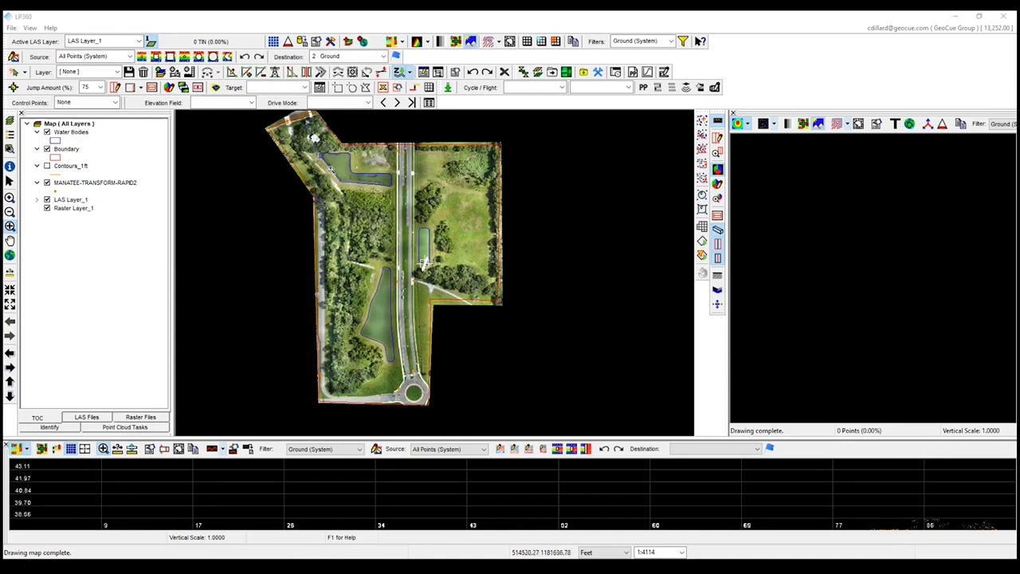
Display the active LAS layer by classification in the map.
mouse_move(375, 197)
mouse_down()
mouse_move(381, 223)
mouse_move(385, 208)
mouse_up()
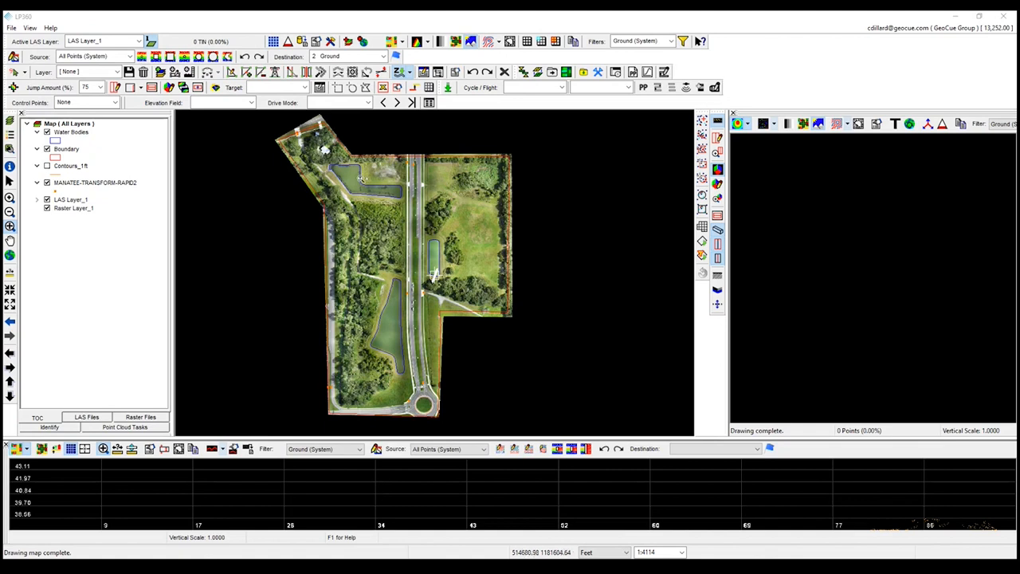
click(390, 41)
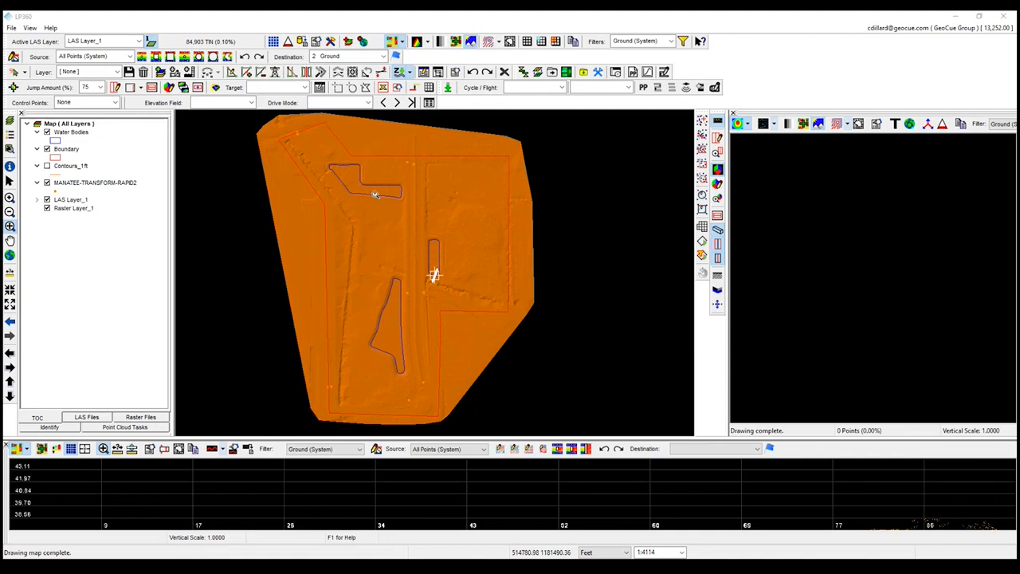
Start a LiDAR export of type Surface and limit its source points to the Reserve (MKP) Class 8 filter.
click(303, 44)
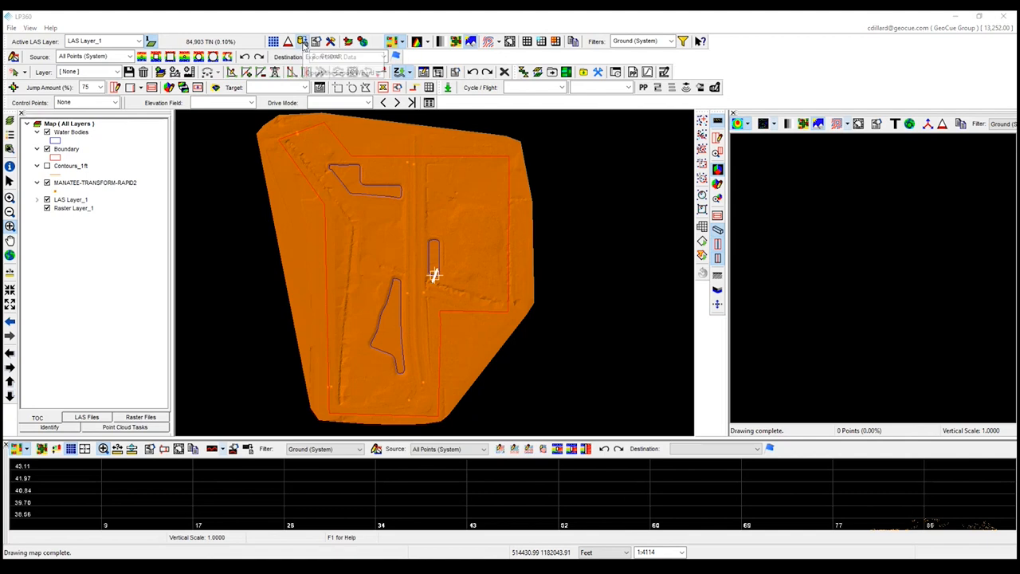
click(88, 70)
click(79, 77)
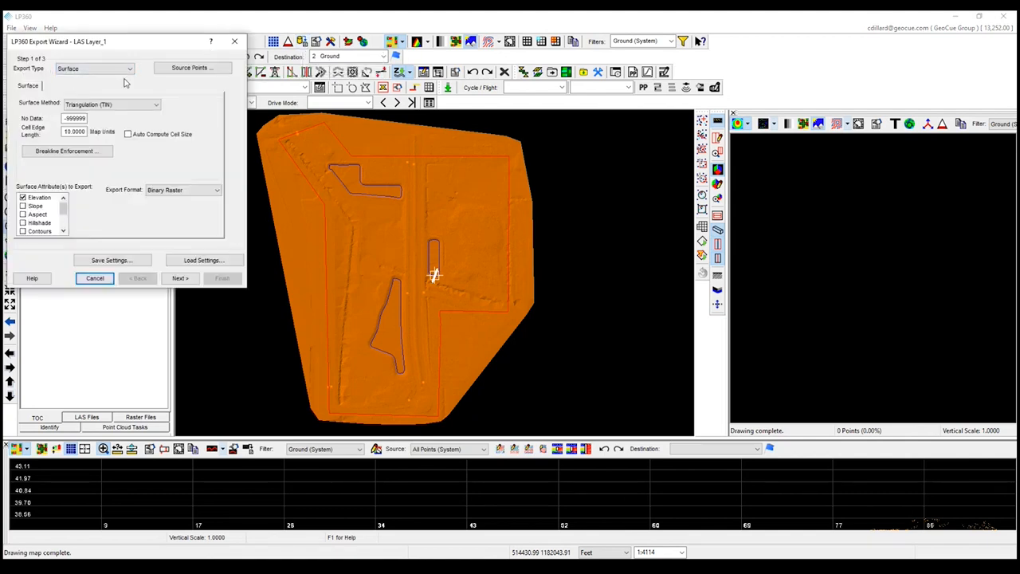
click(189, 68)
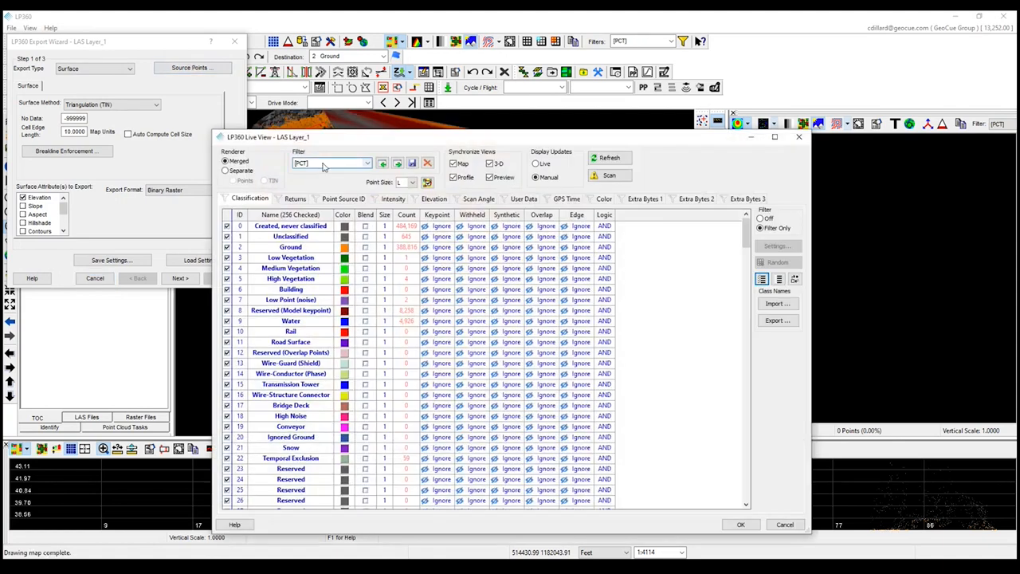
click(324, 165)
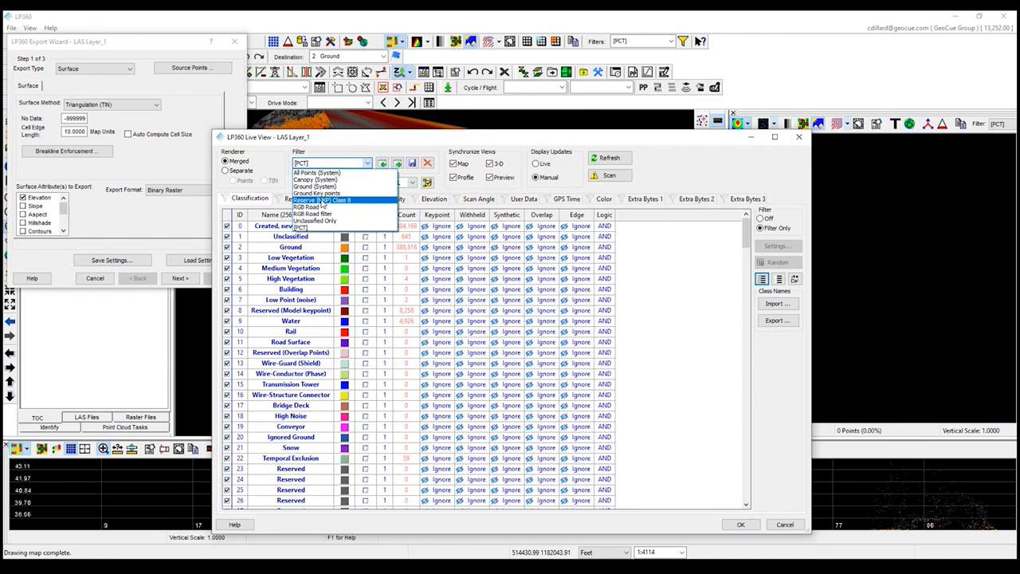
click(322, 200)
click(741, 524)
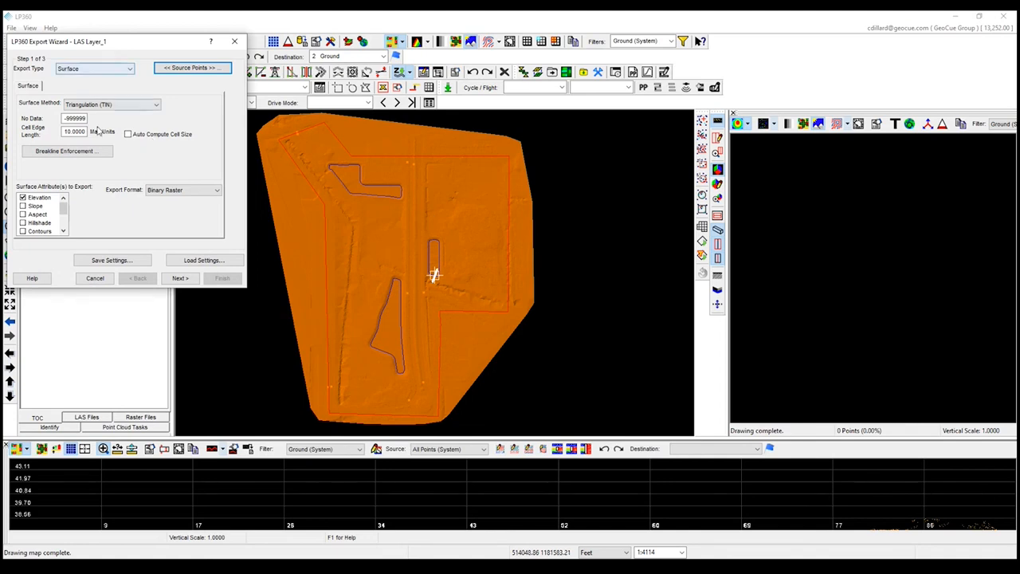
Export only the Contours attribute, with a contour interval of 1 map unit and Smooth Contours enabled.
click(22, 197)
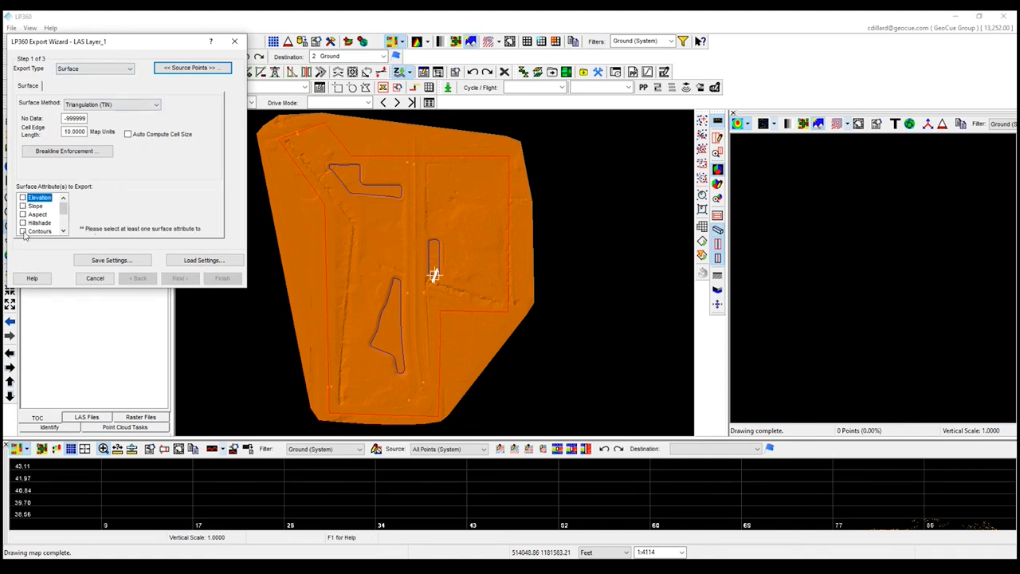
click(23, 231)
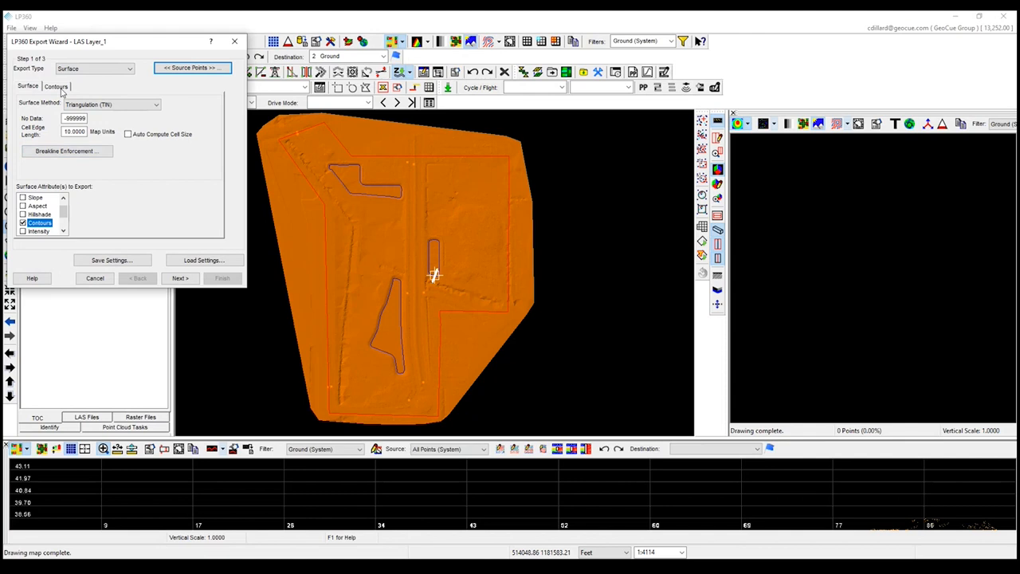
click(57, 86)
double_click(149, 148)
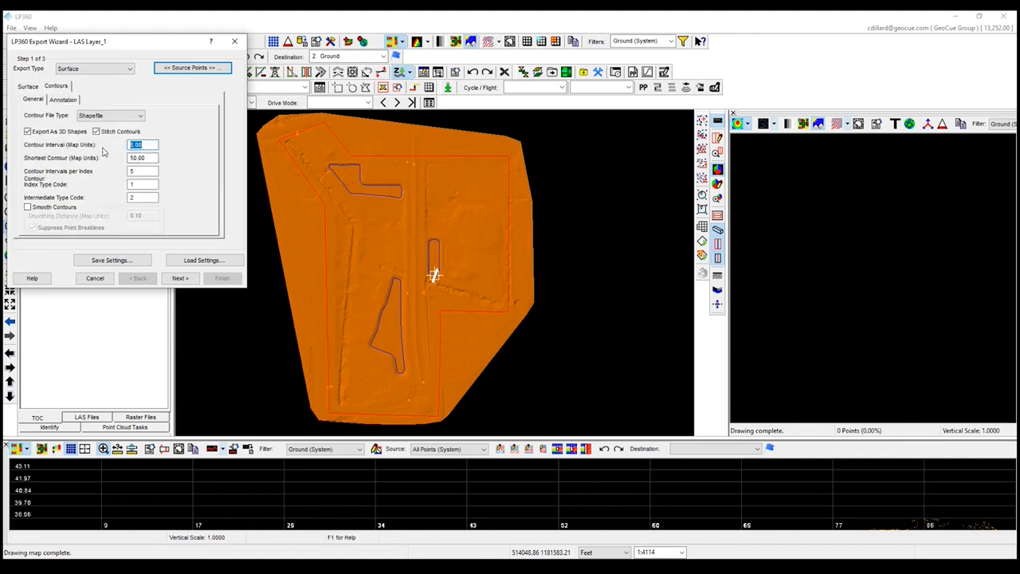
text(1)
click(28, 207)
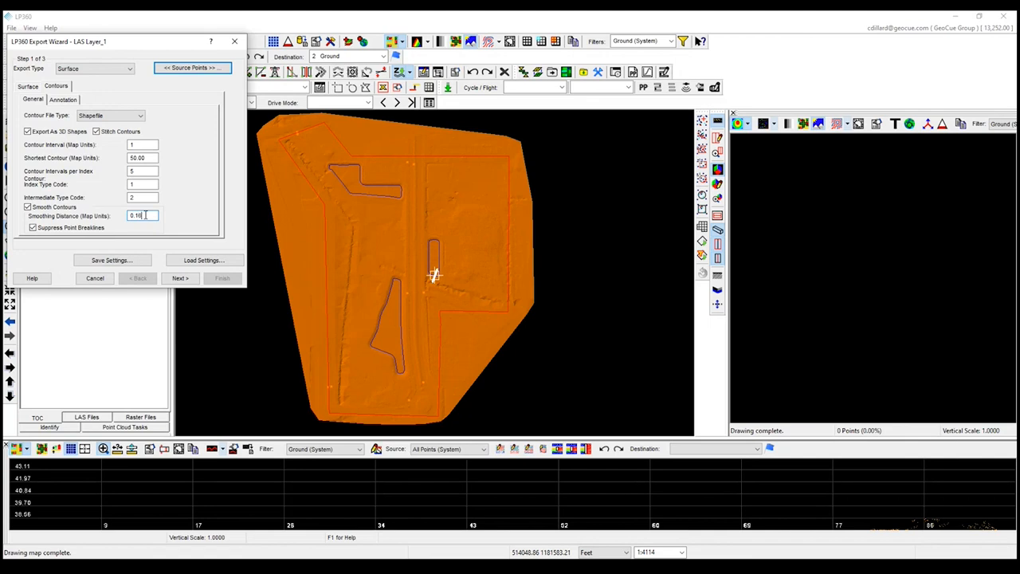
click(178, 279)
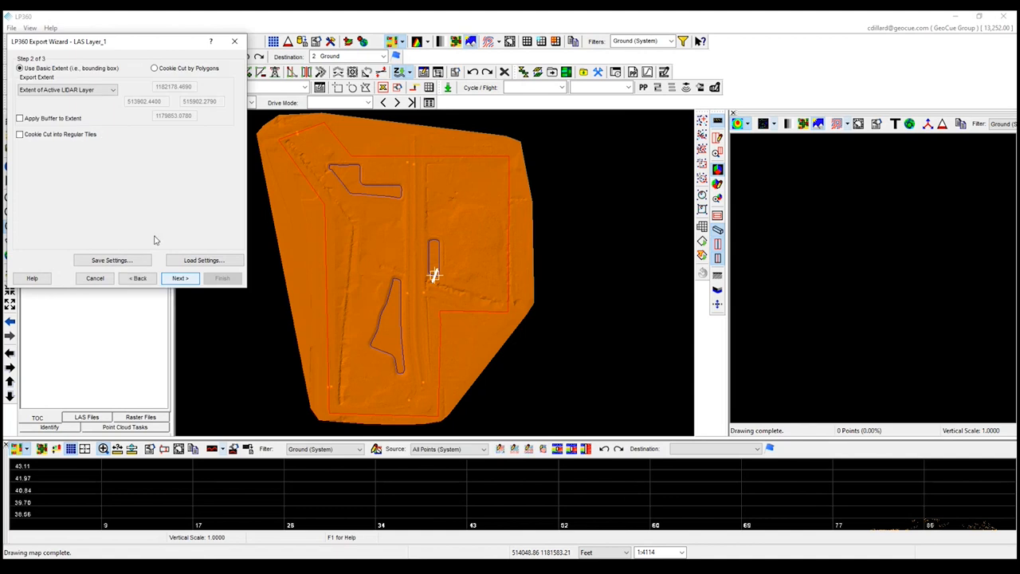
Enable breakline enforcement for the export surface using the Water Bodies layer with Out Areas on.
click(144, 281)
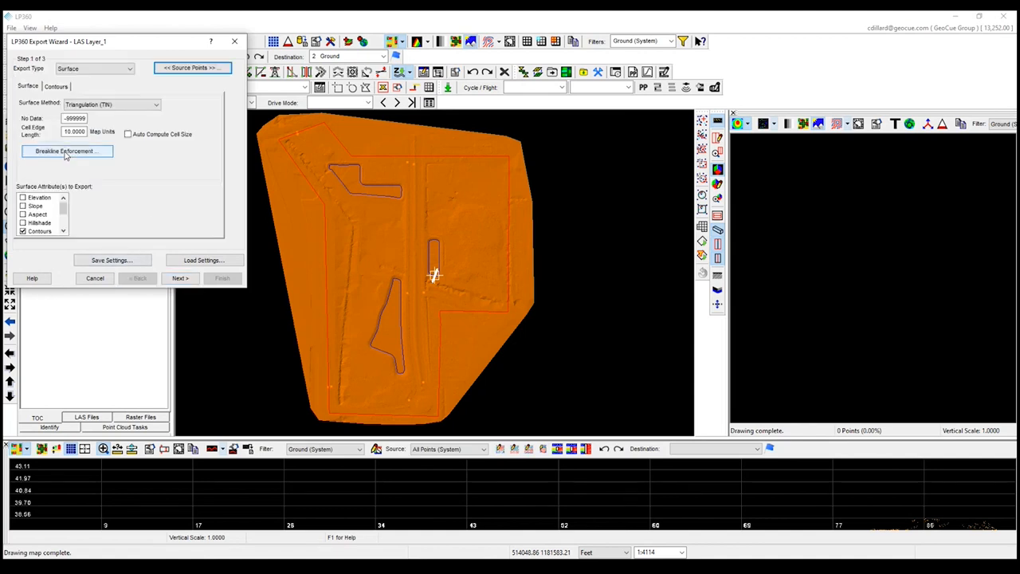
click(66, 151)
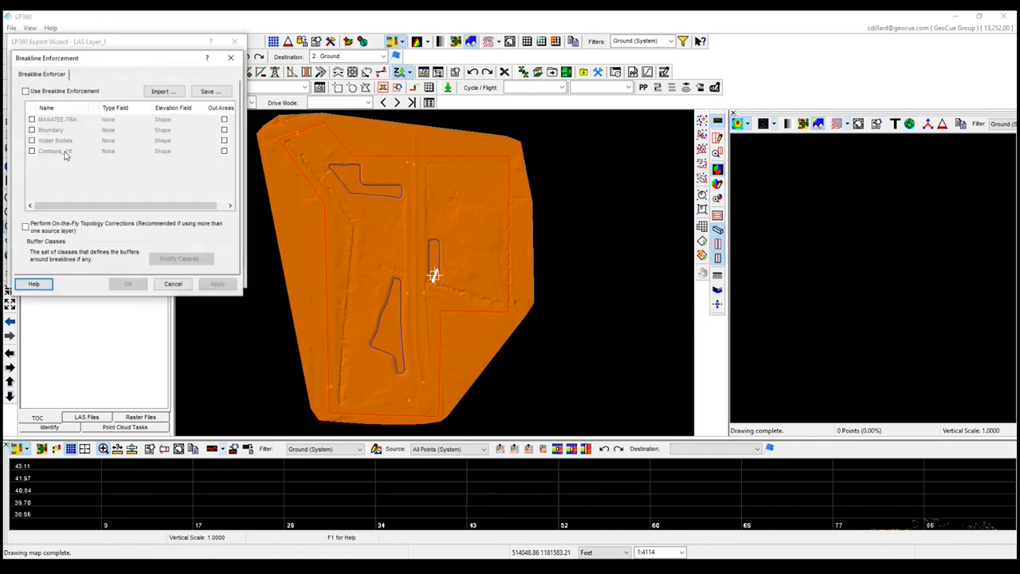
click(27, 91)
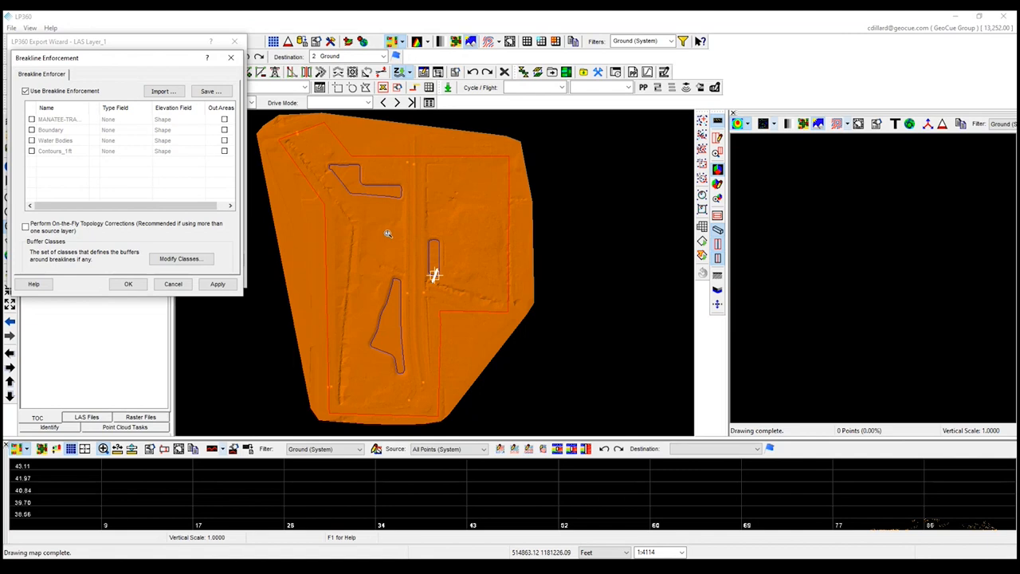
click(32, 140)
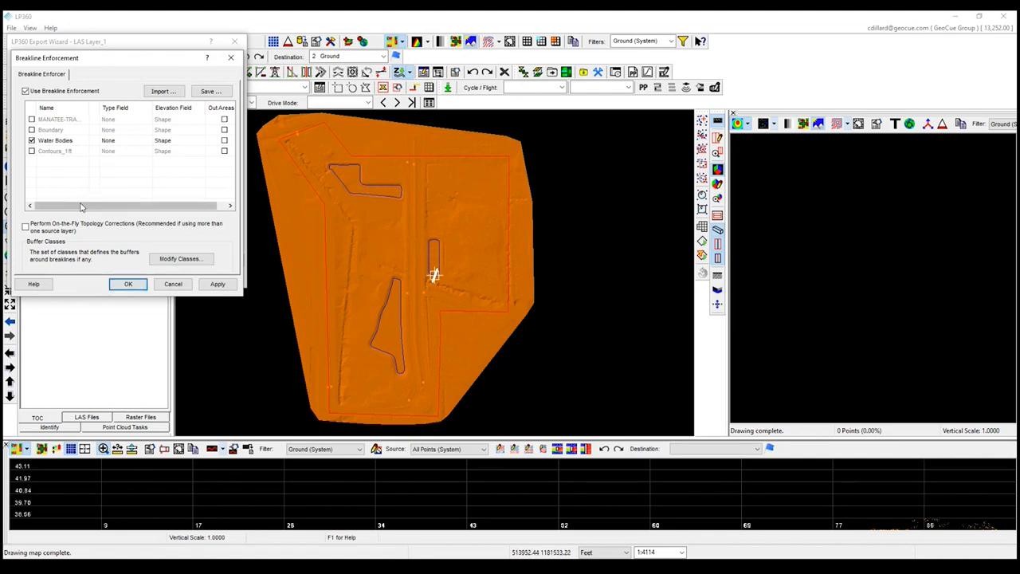
drag(132, 208, 140, 208)
click(214, 140)
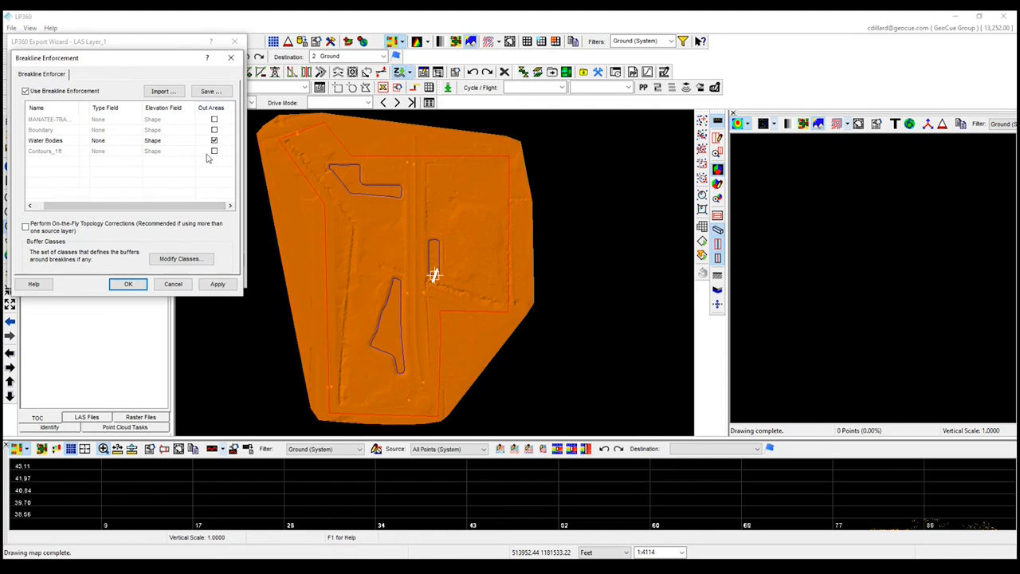
click(174, 284)
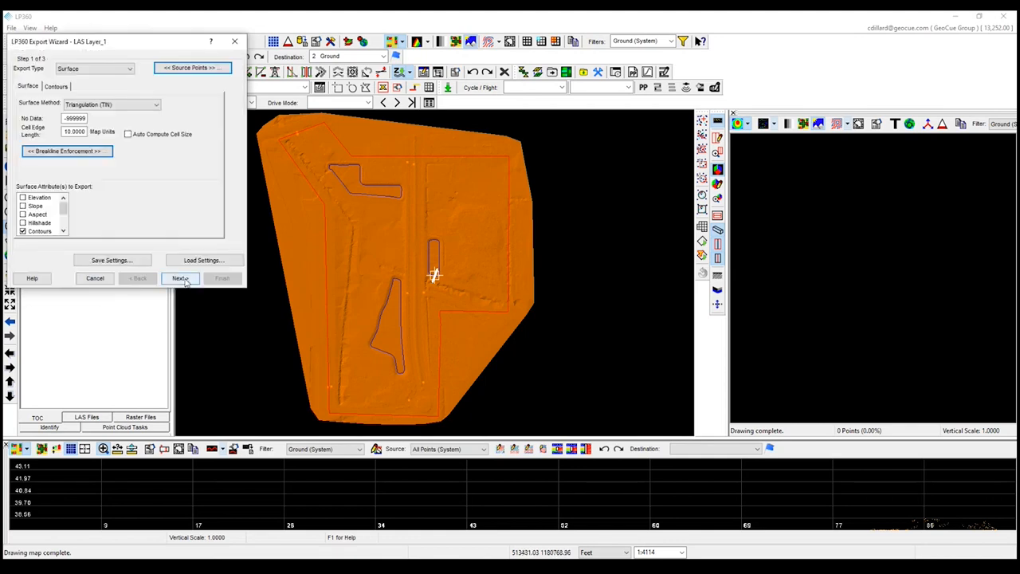
Set the export extent to Cookie Cut by Polygons with the Boundary layer and ID as the name field.
click(181, 278)
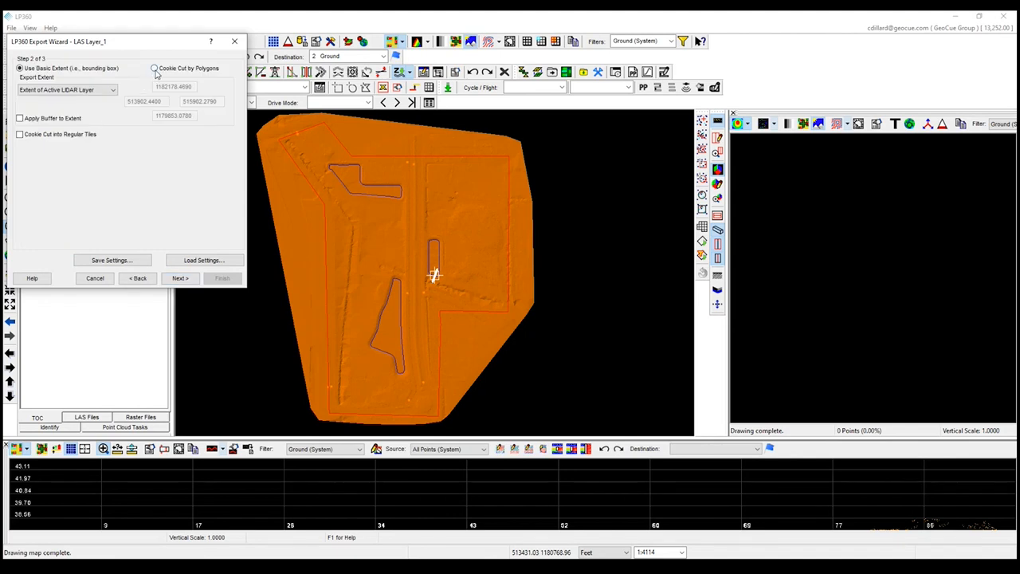
click(155, 68)
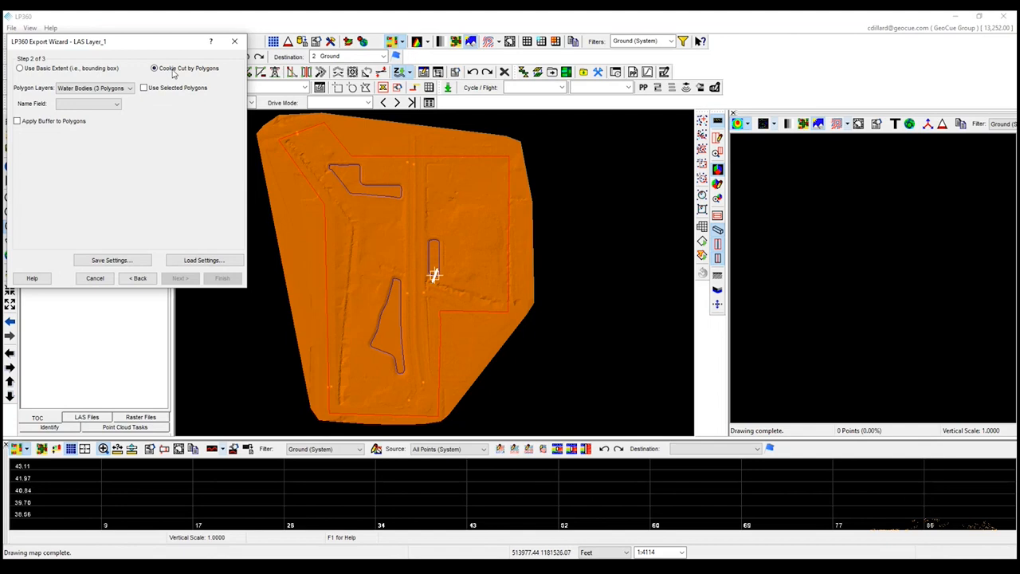
click(78, 90)
click(78, 102)
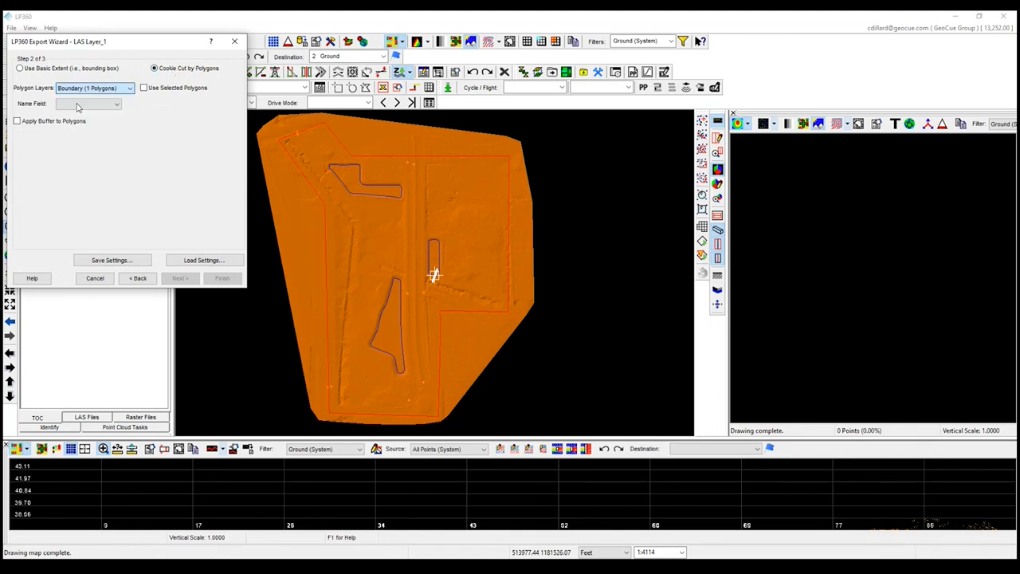
click(78, 107)
click(77, 114)
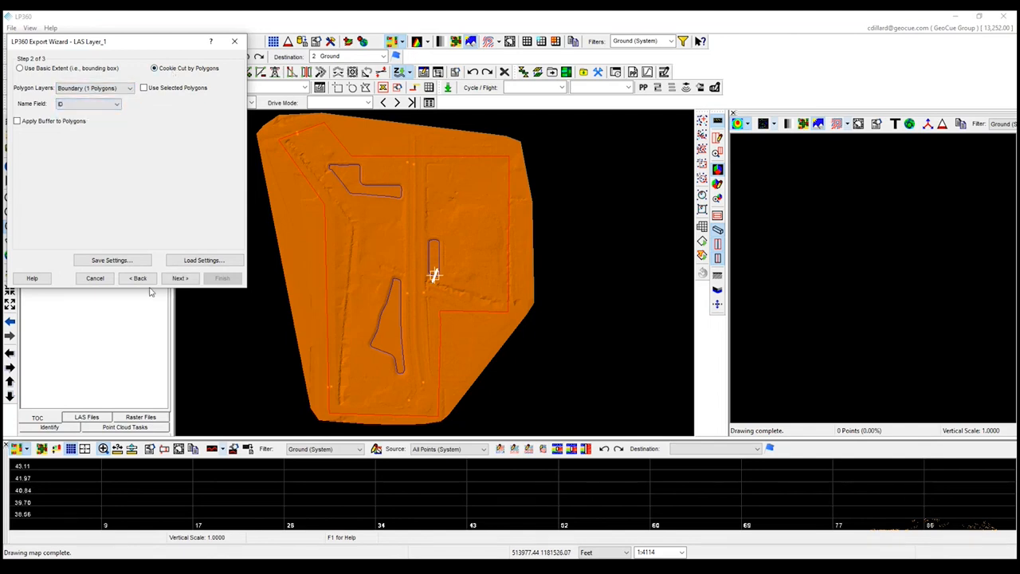
click(180, 278)
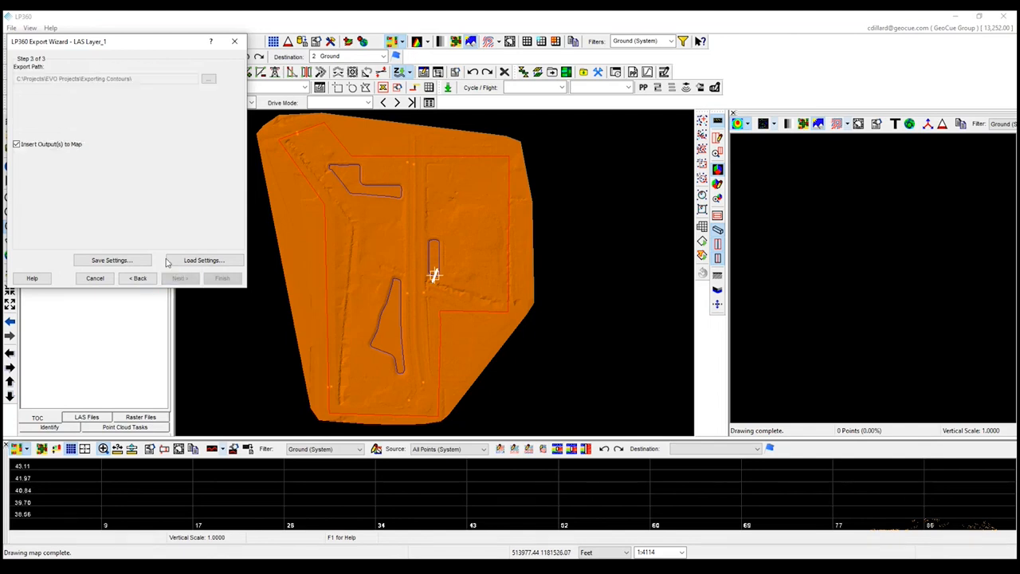
Export the contours to the Contours folder inside Exporting Contours, without inserting the output into the map.
click(208, 84)
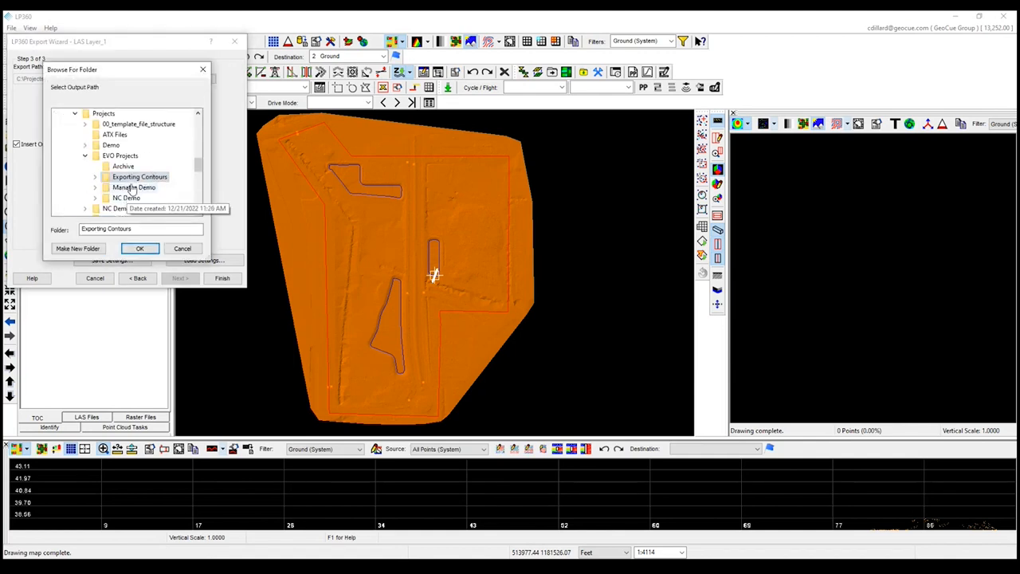
double_click(137, 178)
click(137, 197)
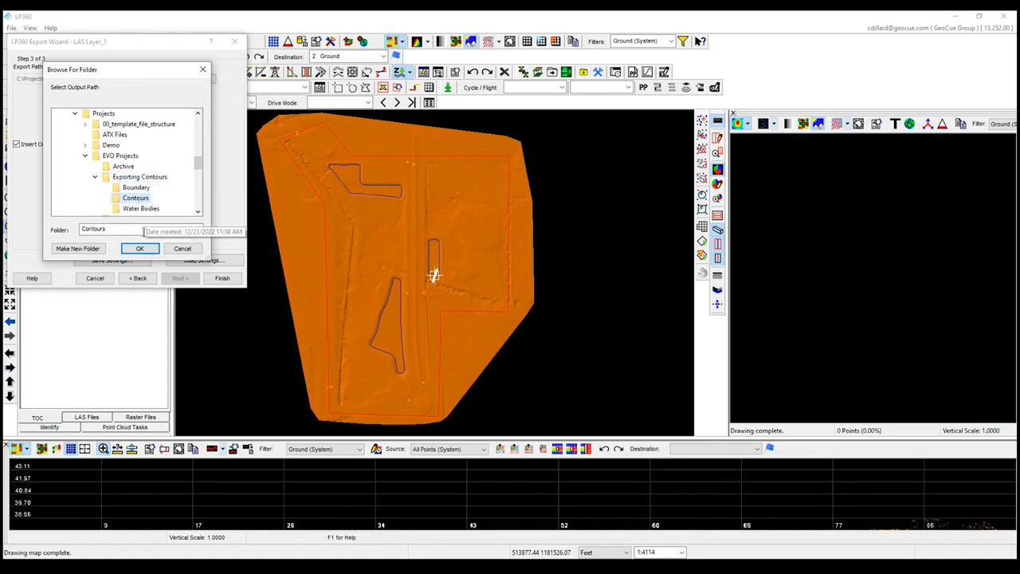
click(139, 248)
click(34, 148)
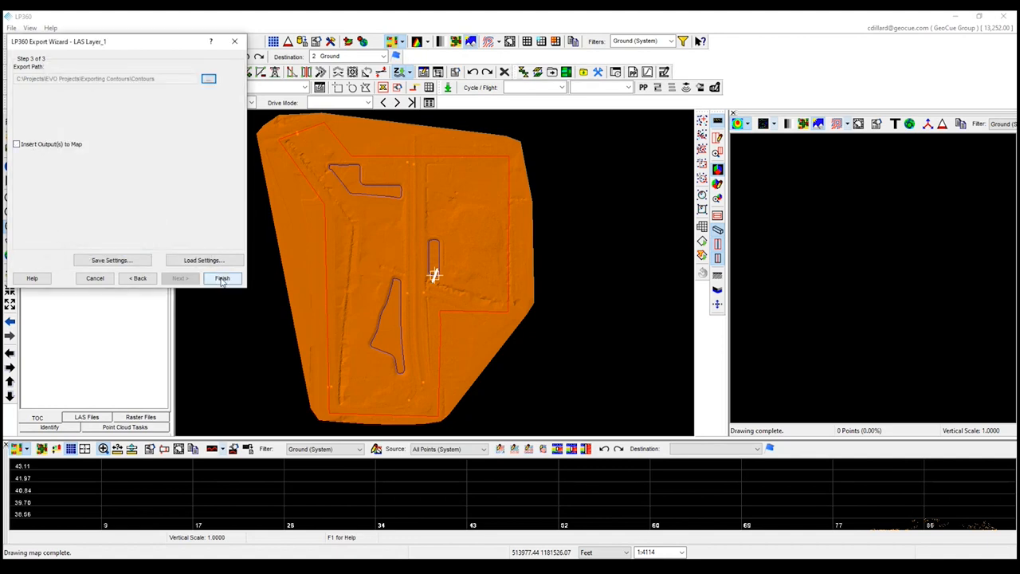
click(222, 279)
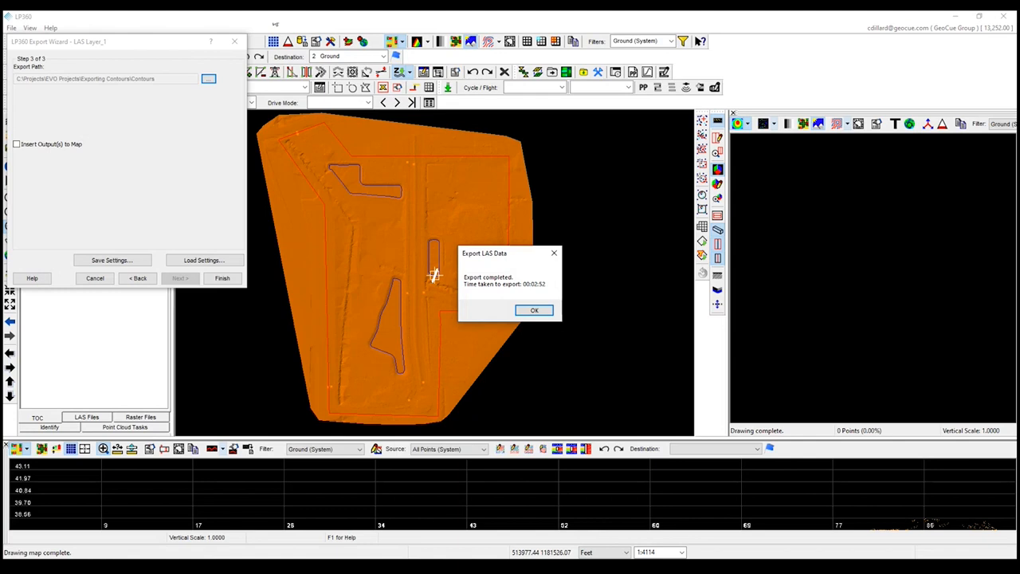
click(534, 311)
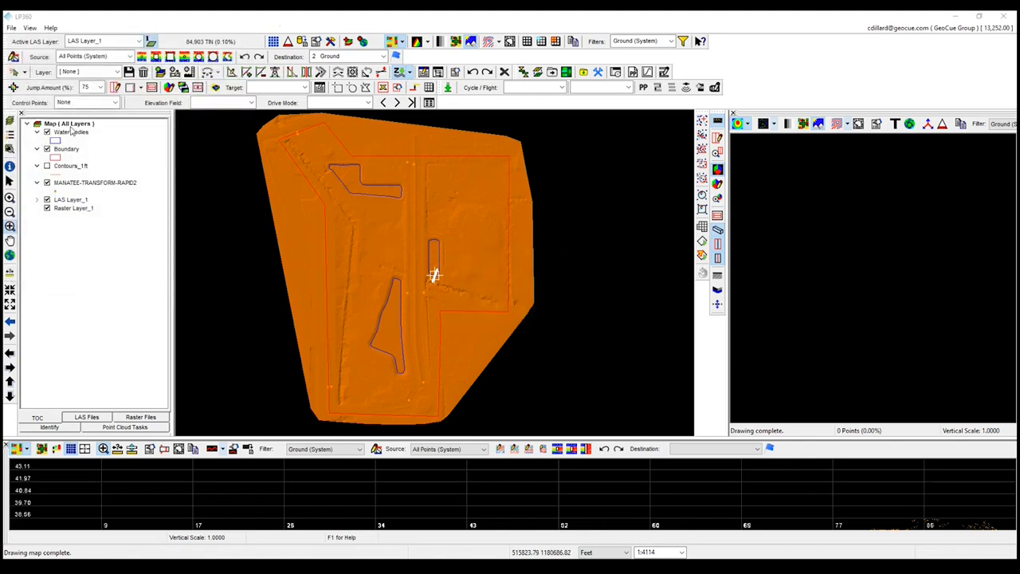
Hide the Boundary layer and show the Contours_1ft layer with its line color set to yellow.
click(47, 149)
double_click(58, 175)
click(71, 132)
click(68, 95)
click(72, 215)
click(176, 228)
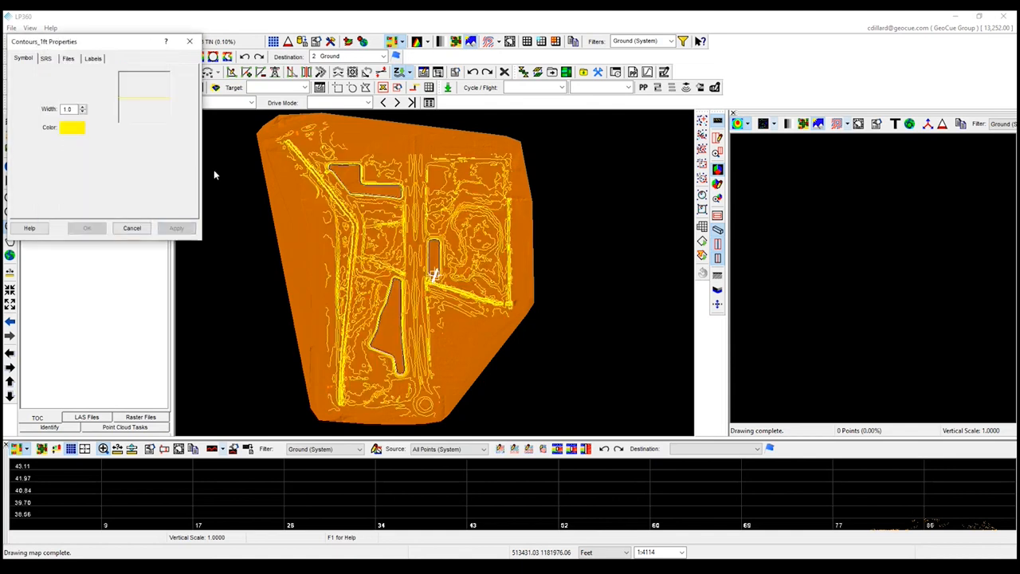
click(189, 42)
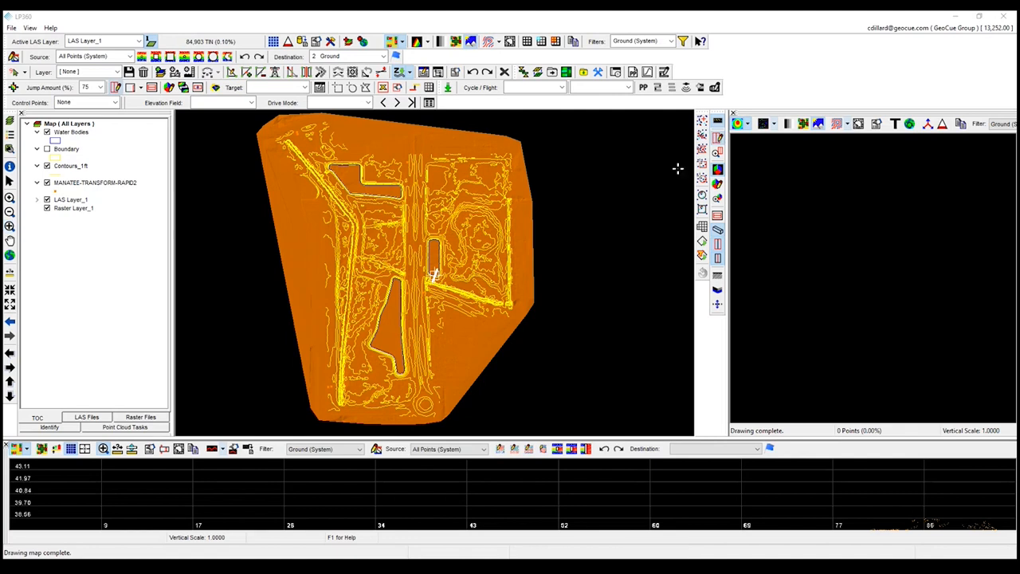
Draw a profile line from the southern pond across its east bank to the road and enlarge the profile view to inspect the ground.
scroll(469, 344, up, 2)
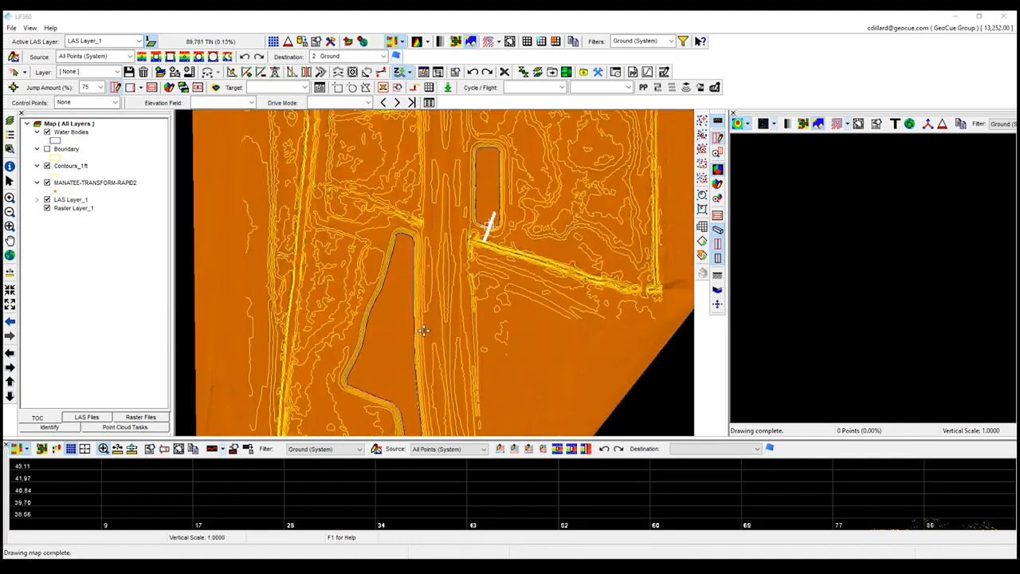
click(388, 330)
click(451, 329)
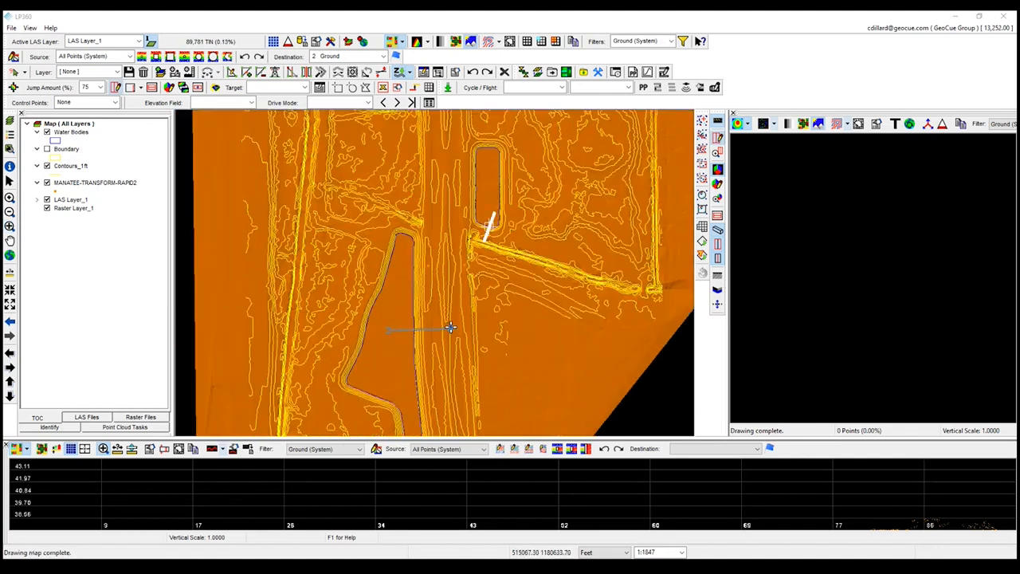
drag(655, 437, 655, 310)
scroll(437, 448, up, 4)
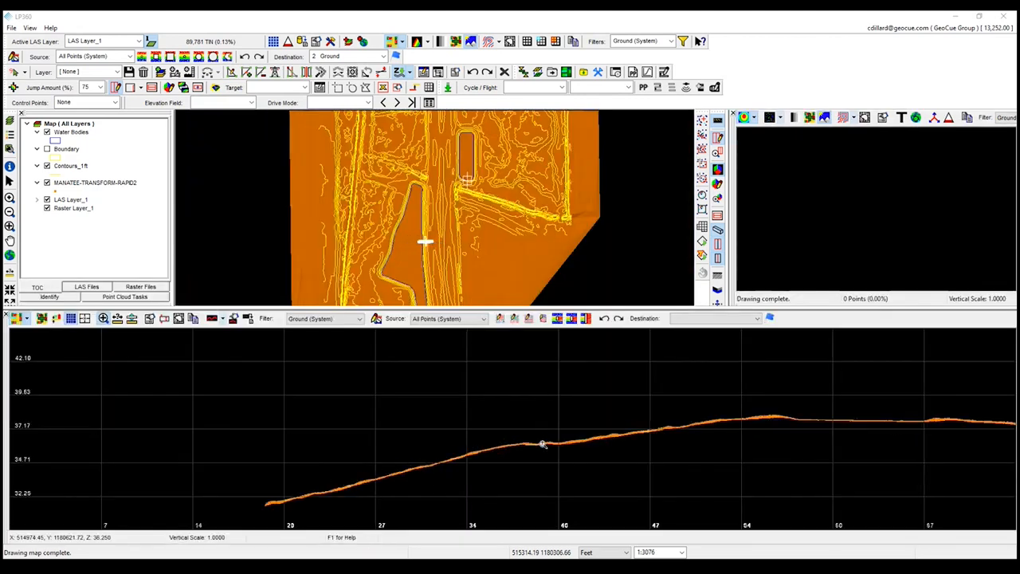
drag(521, 195, 519, 249)
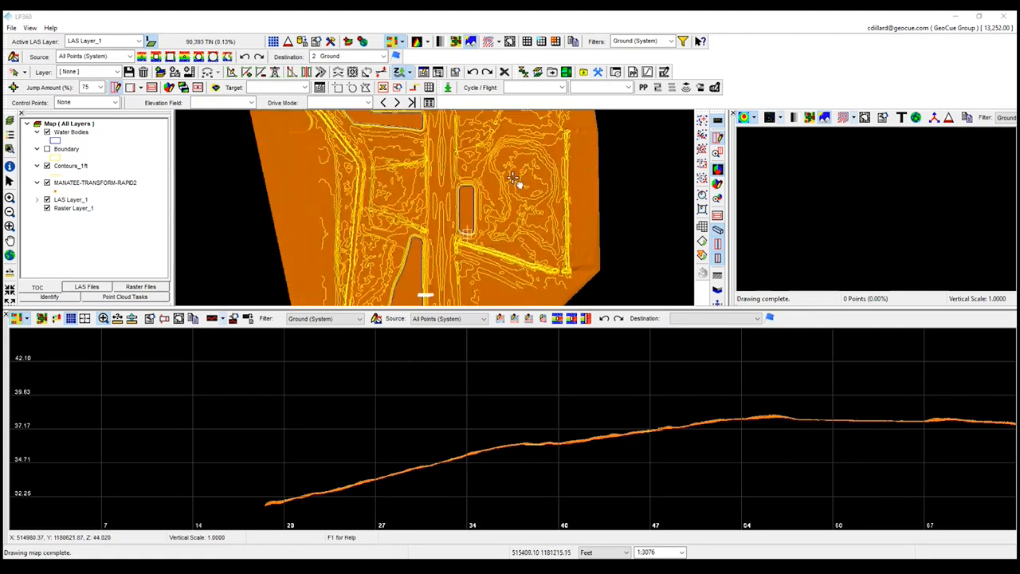
drag(515, 180, 512, 225)
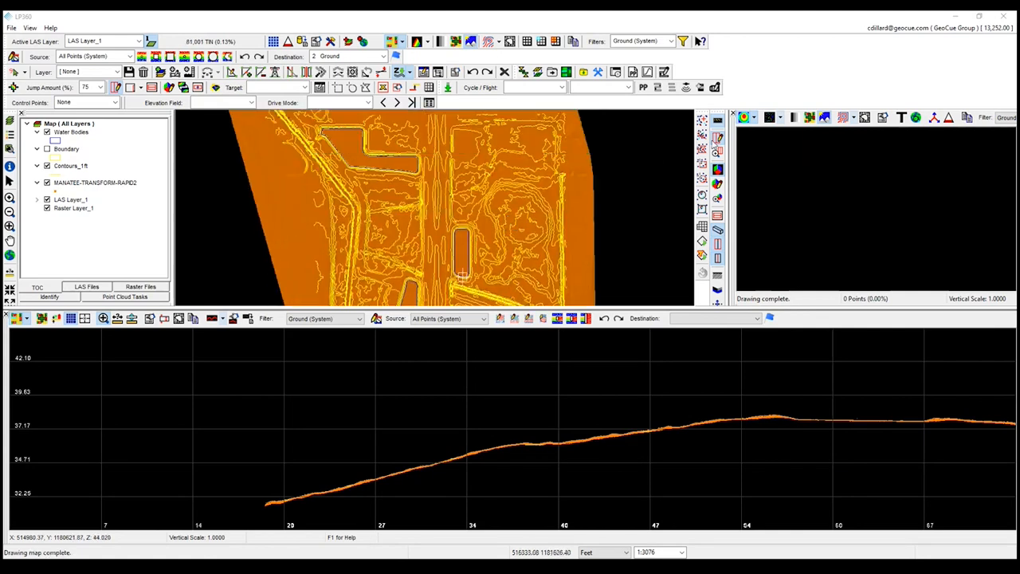
Display the area around the northwestern pond's east end in the 3D view and inspect its ground points and contours.
click(716, 184)
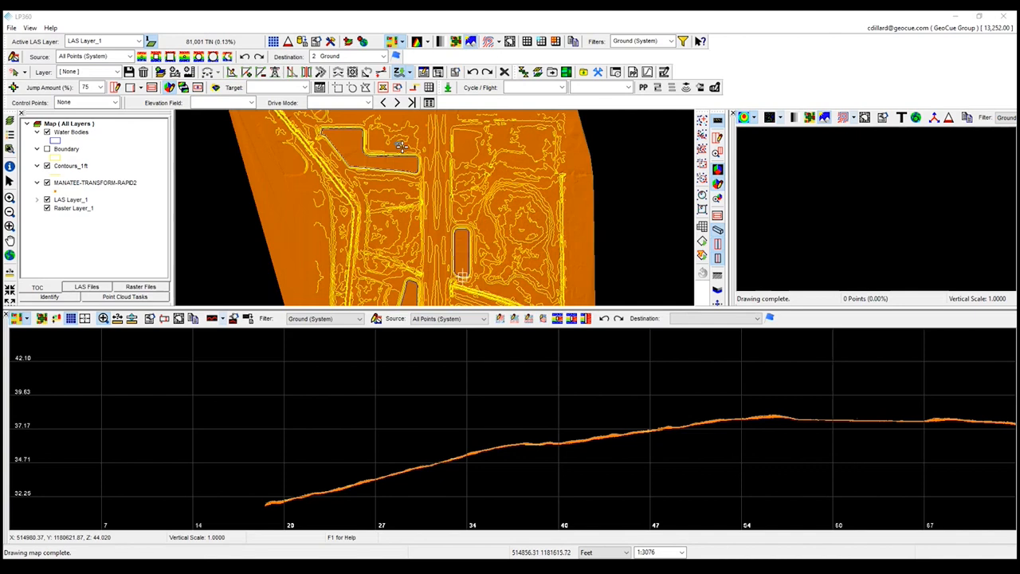
click(429, 180)
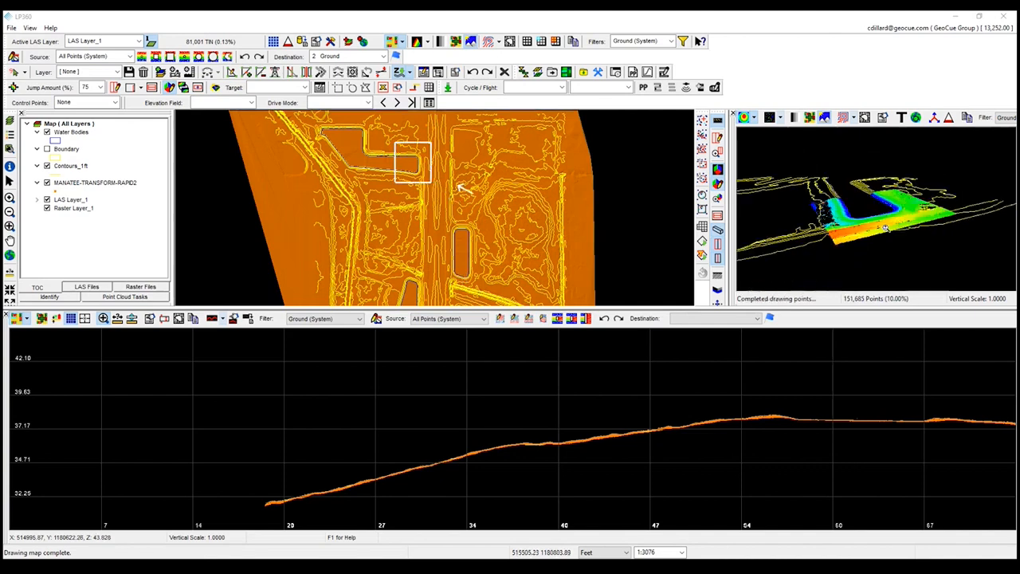
drag(868, 220, 958, 228)
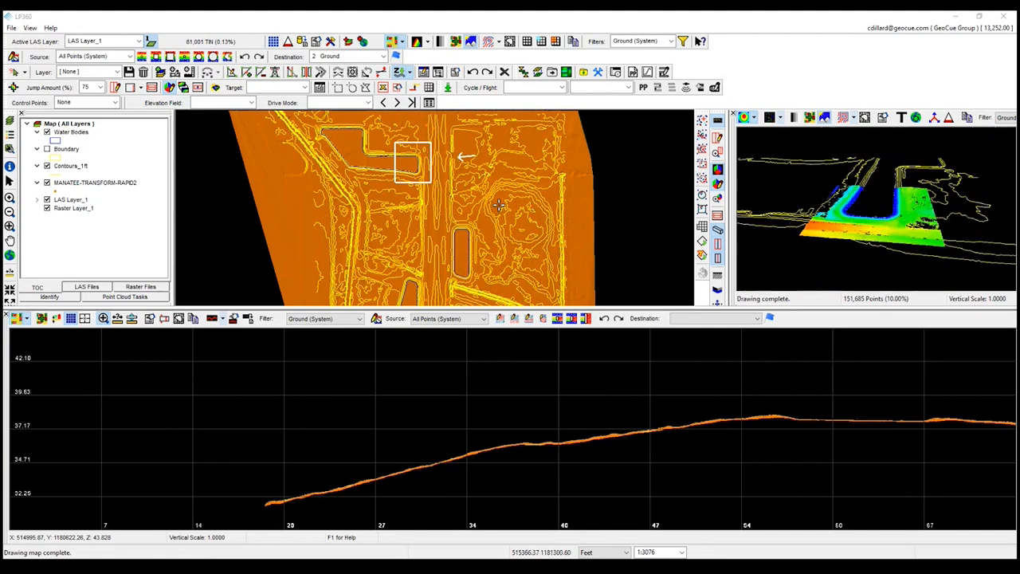
Review the exported contours across the entire project area on the map.
drag(405, 243, 397, 243)
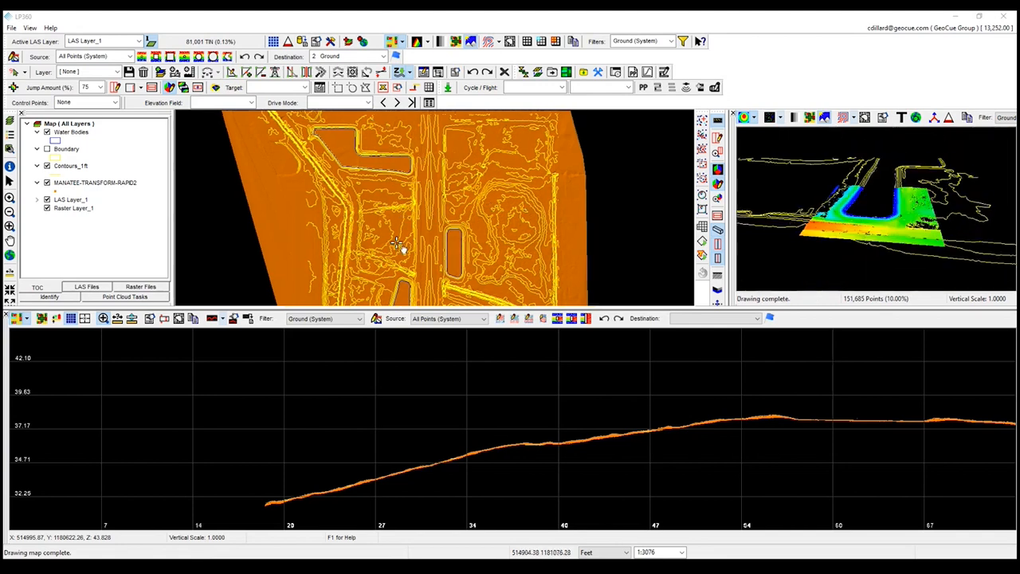
scroll(394, 224, down, 3)
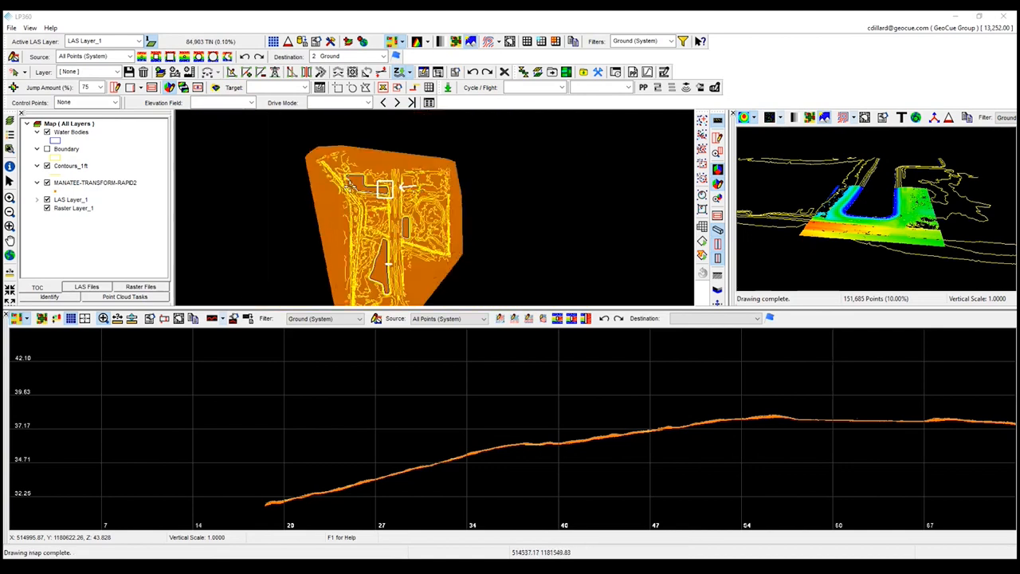
drag(373, 250, 372, 228)
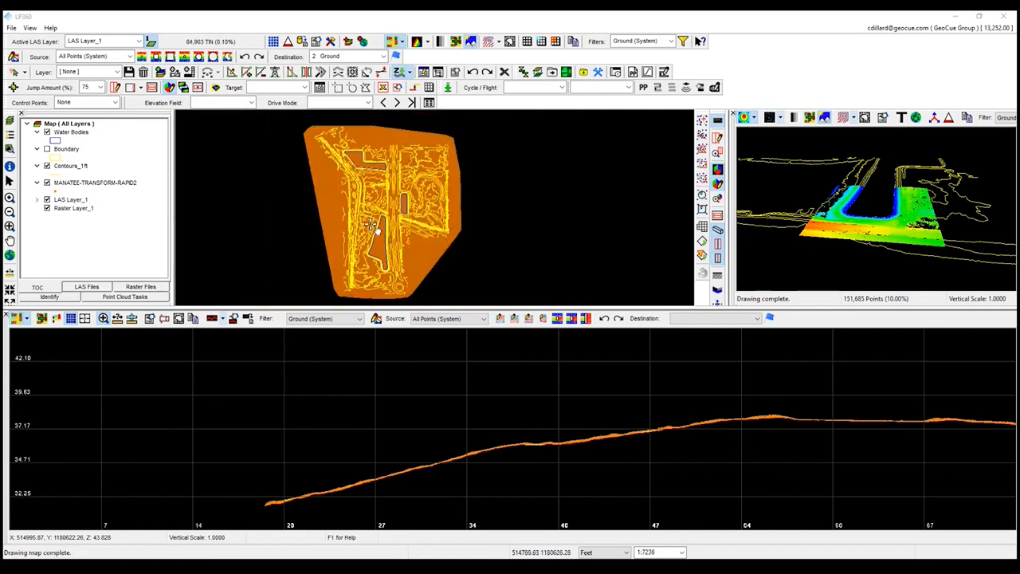